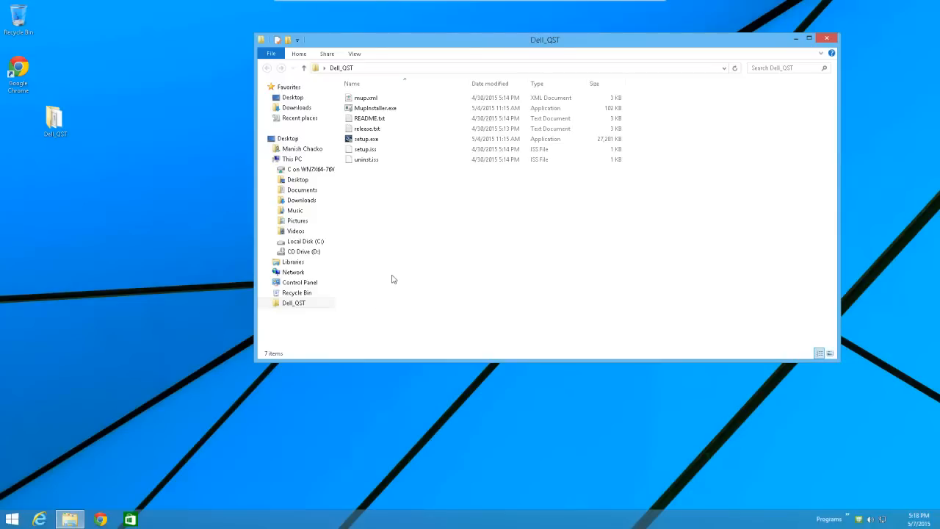
Run setup.exe and complete the Quick Start Tool installation wizard, accepting the license agreement, then close the Dell_QST folder.
double_click(371, 141)
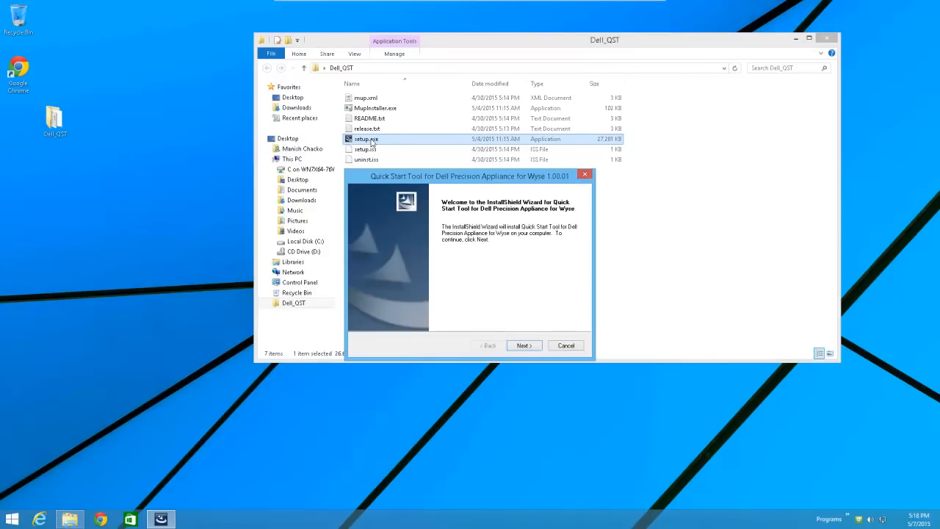
click(526, 346)
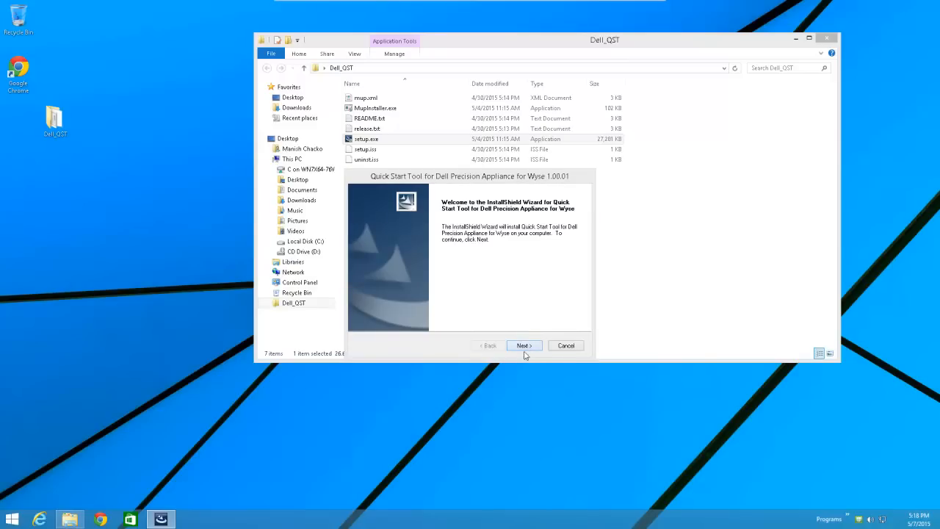
click(443, 312)
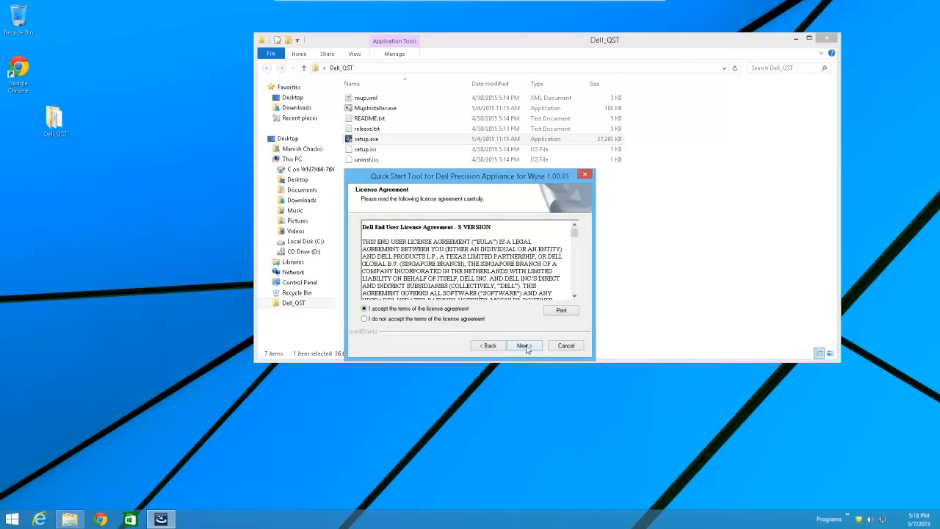
click(526, 347)
click(525, 346)
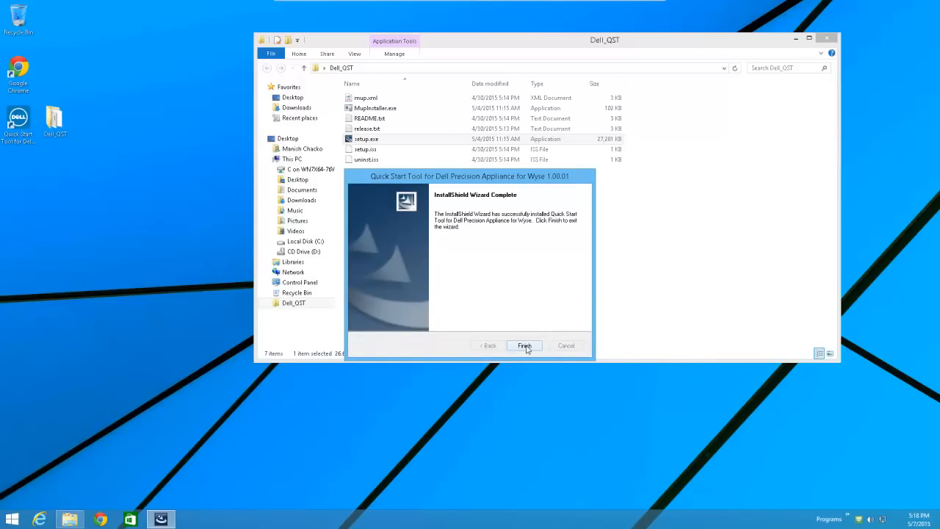
click(525, 345)
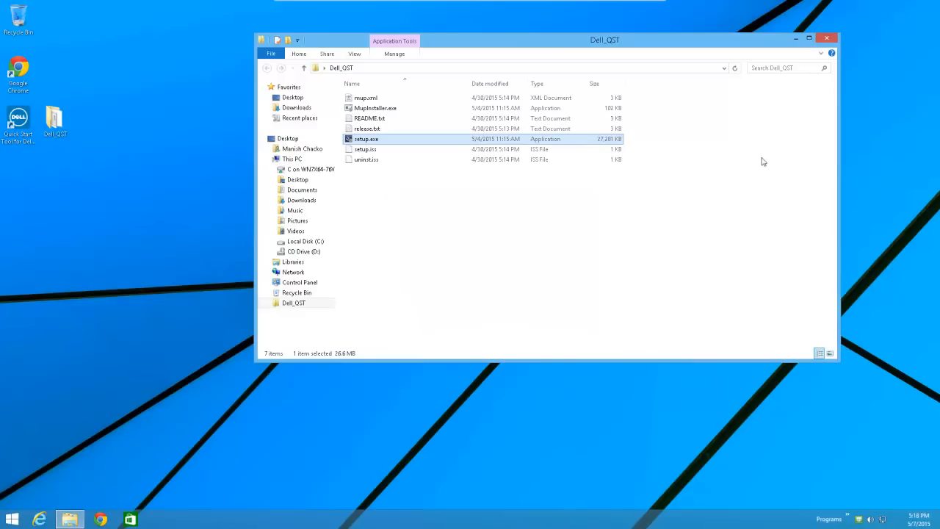
click(826, 40)
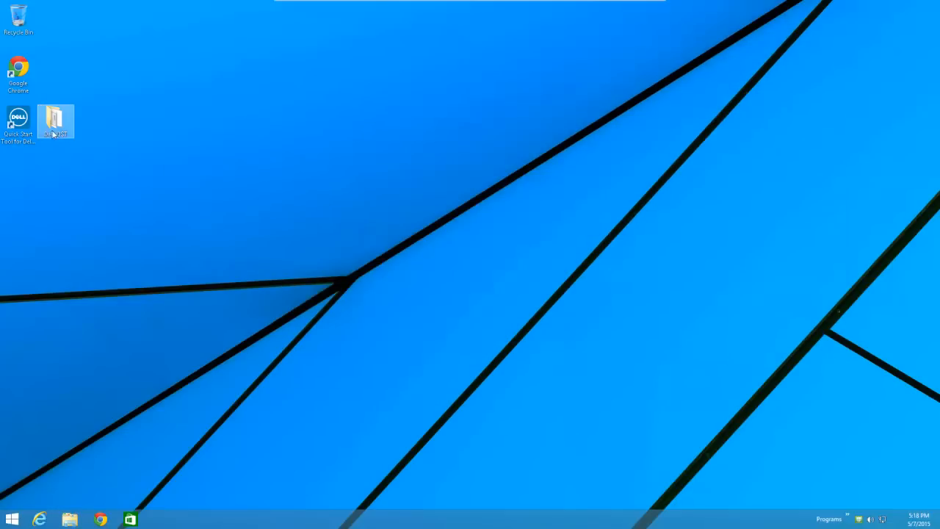
Move the Quick Start Tool desktop shortcut, launch the tool, and continue past the Getting Started page.
drag(18, 121, 188, 186)
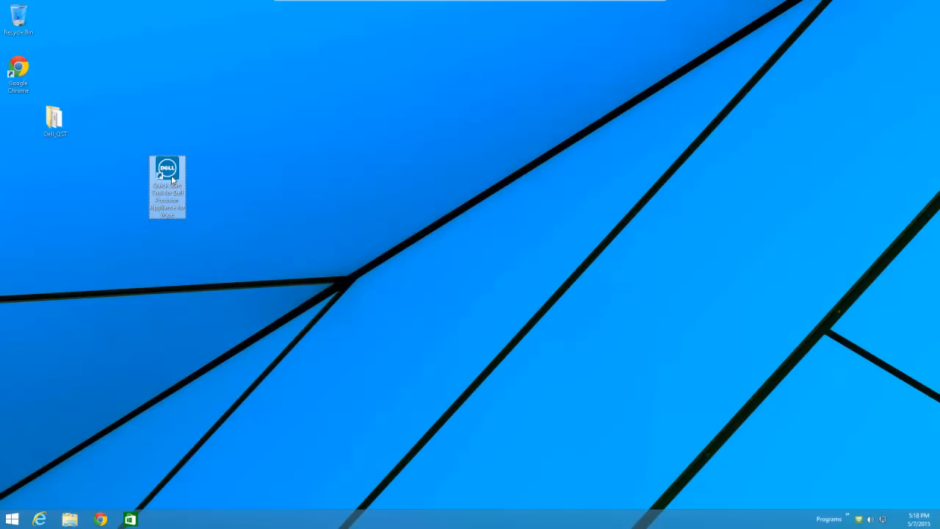
double_click(173, 179)
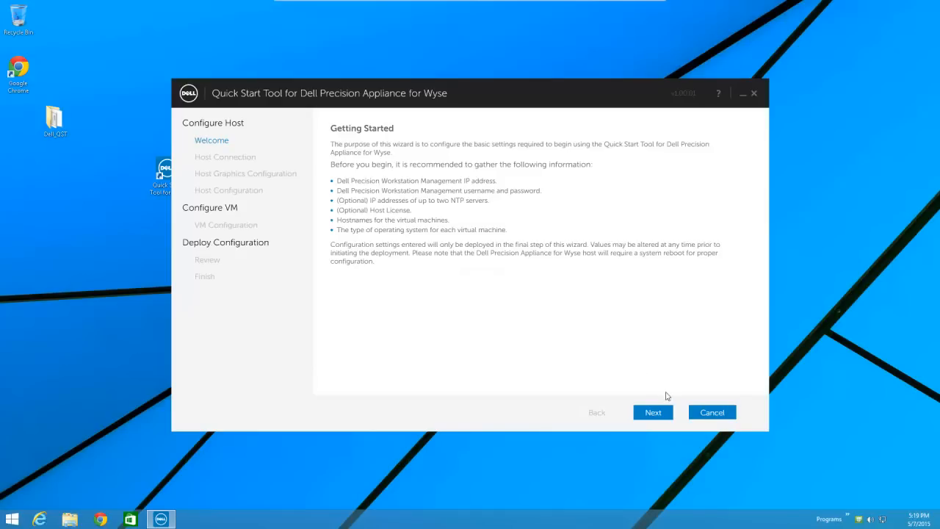
click(661, 415)
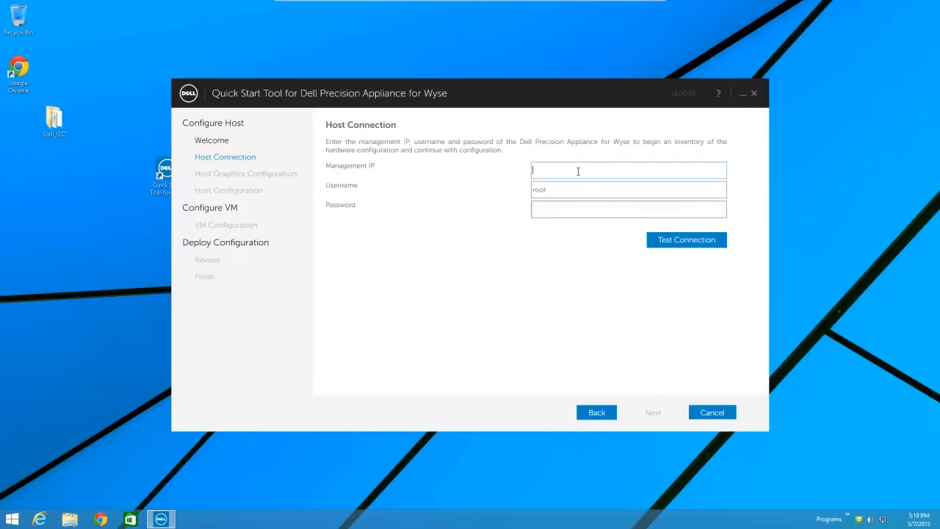
Enter management IP 10.10.11.33 and the root account password, then test the host connection.
text(10.10.11.33)
text(********)
click(674, 241)
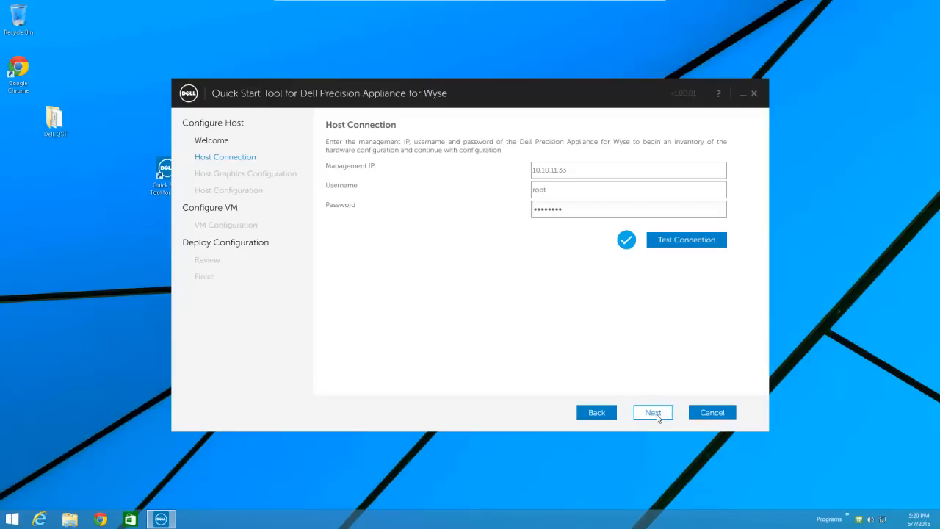
Advance through the host graphics and host configuration pages, leaving license and NTP servers blank.
click(658, 416)
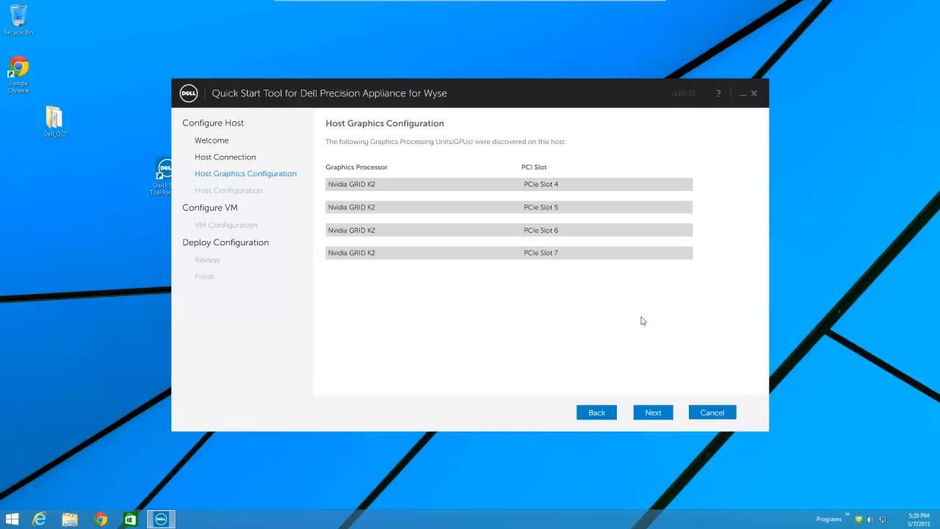
click(662, 414)
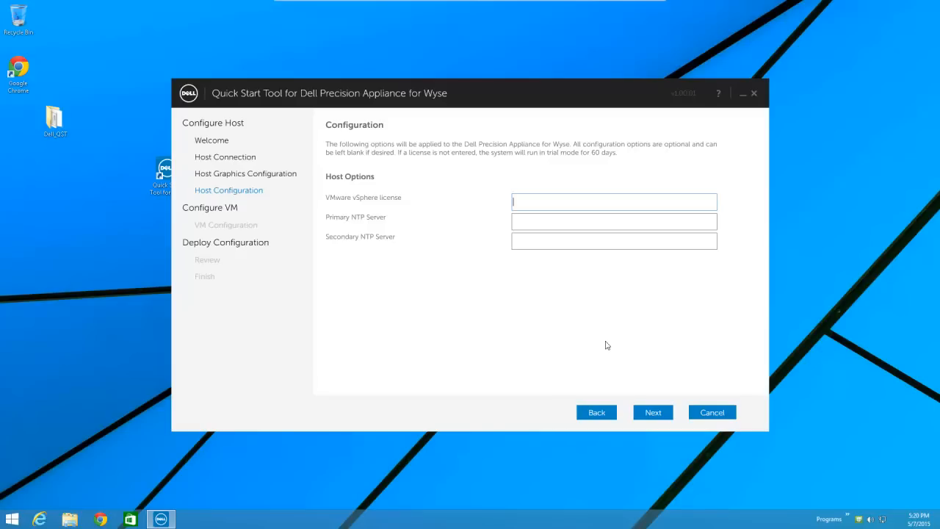
click(653, 414)
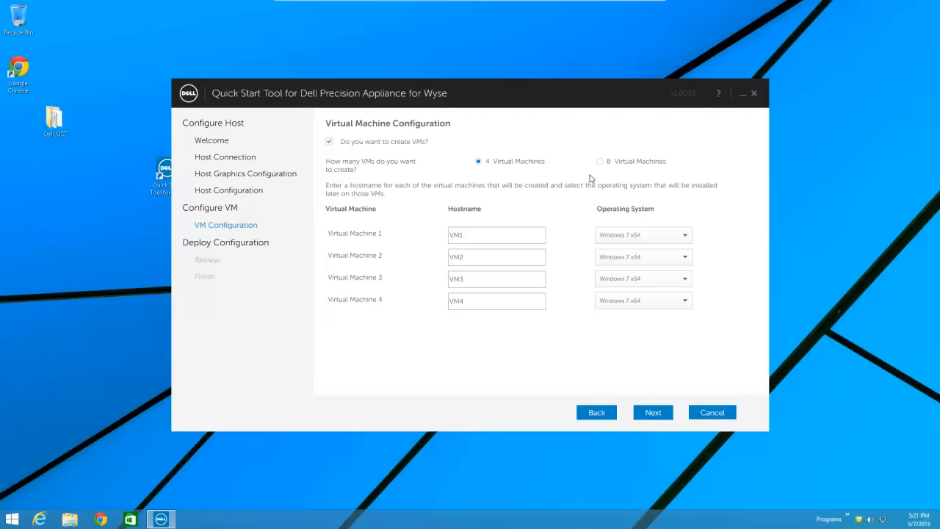
Set Virtual Machine 2's operating system to Windows 8.1 x64 and Virtual Machine 3's to RHEL x64.
mouse_move(487, 237)
click(686, 257)
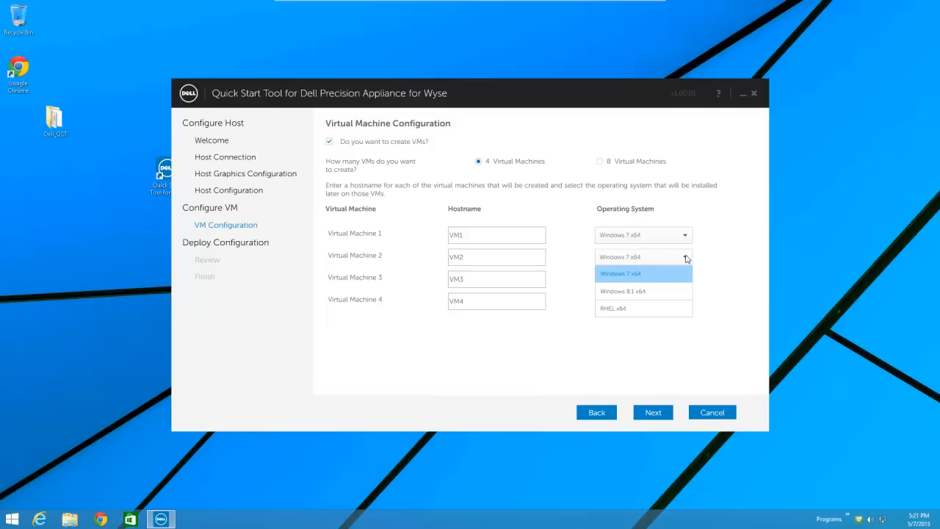
click(649, 291)
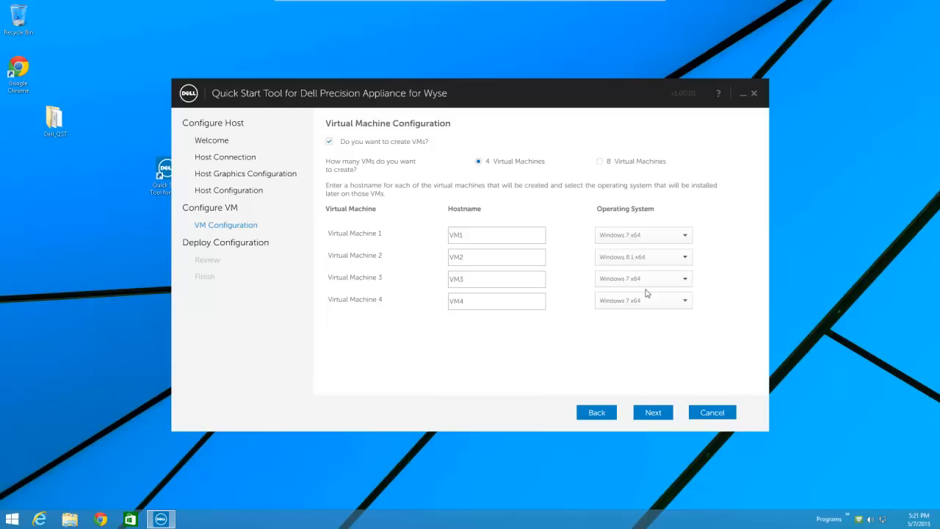
click(684, 278)
click(641, 330)
Rename the first three VM hostnames to VM1-Win7, VM2-Win8 and VM3-RHEL.
click(496, 236)
text(-Win7)
click(492, 255)
text(-Win8)
click(493, 280)
text(-RHEL)
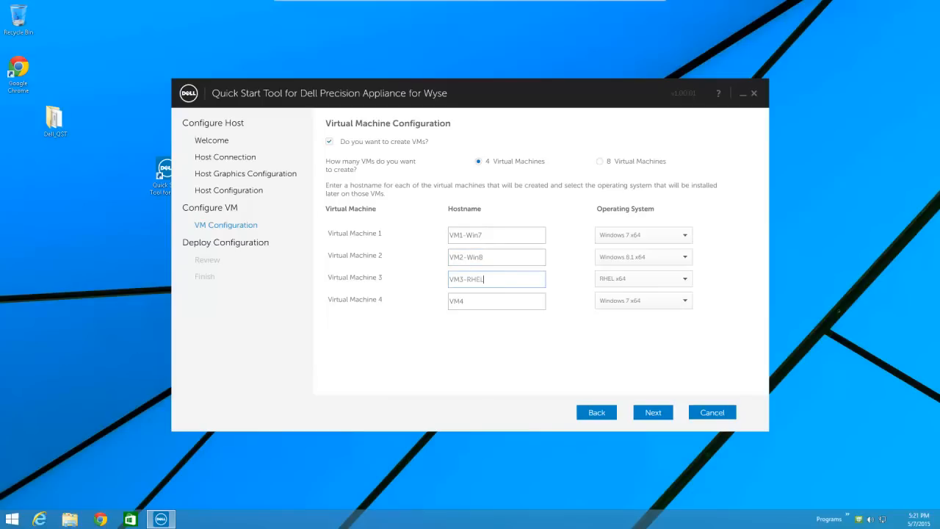
Rename the fourth hostname to VM4-Win7-2, go to the review page, and finish the deployment.
click(502, 308)
text(-Win7-2)
click(650, 410)
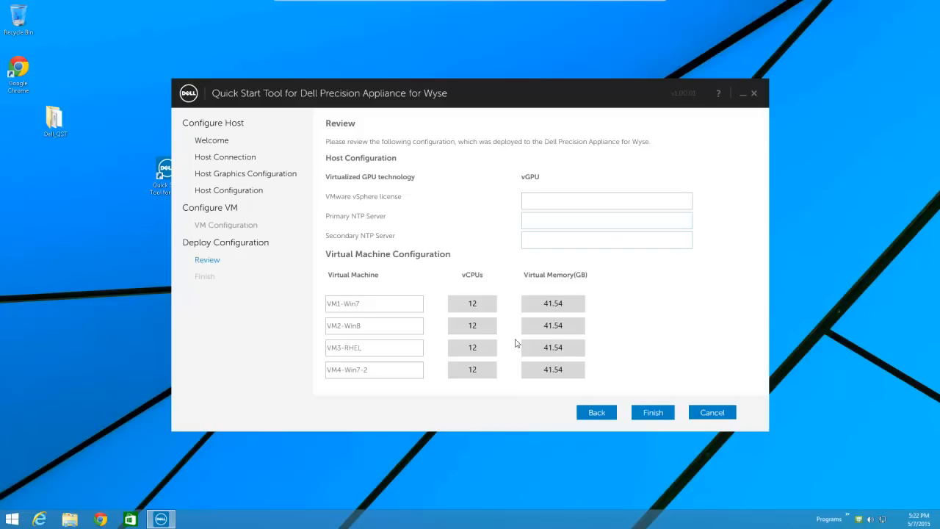
click(650, 413)
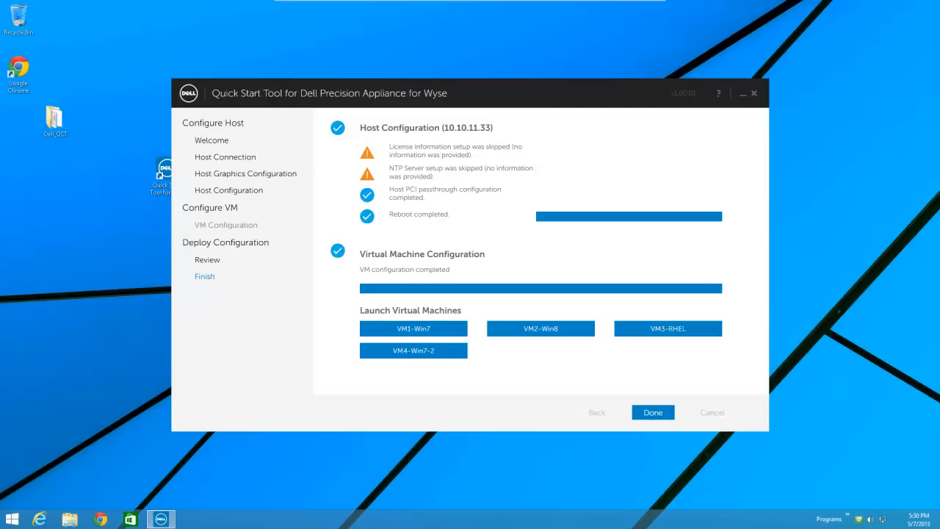
Launch VM1-Win7 in the remote console and connect despite the invalid security certificate.
click(437, 332)
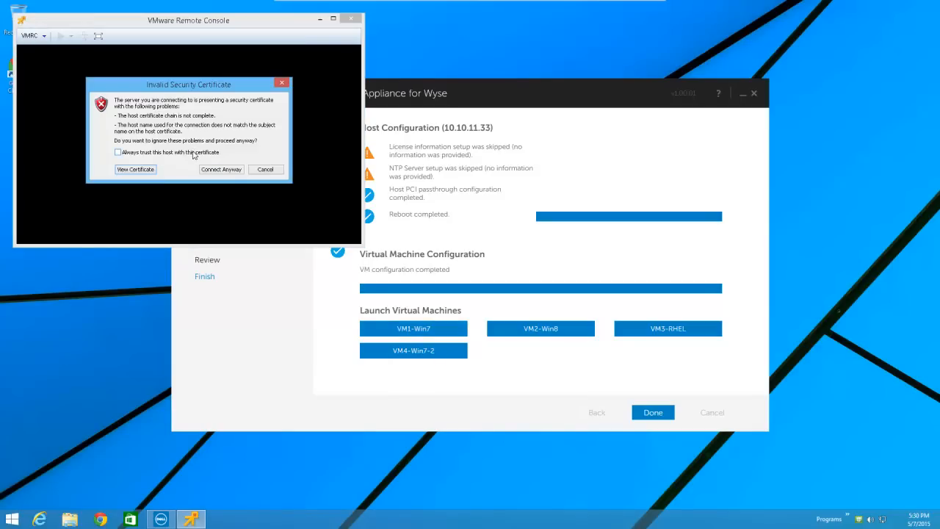
click(220, 170)
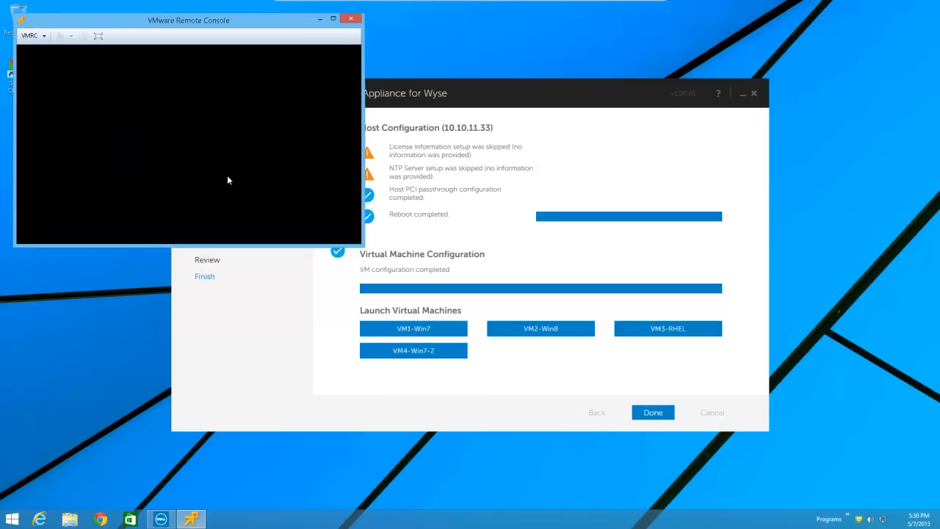